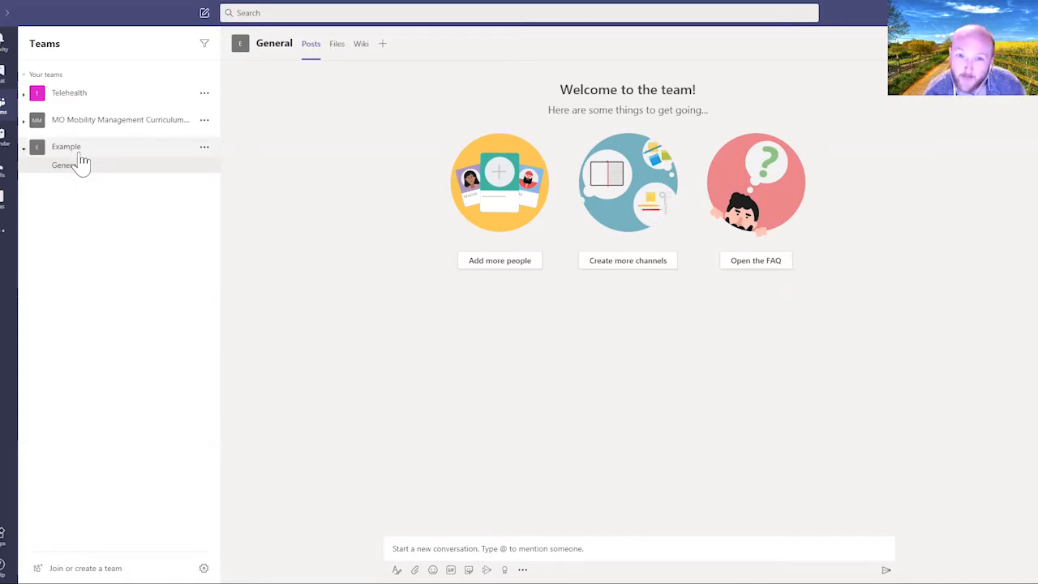
Step: Open the General channel under the Example team in the sidebar
left_click(69, 166)
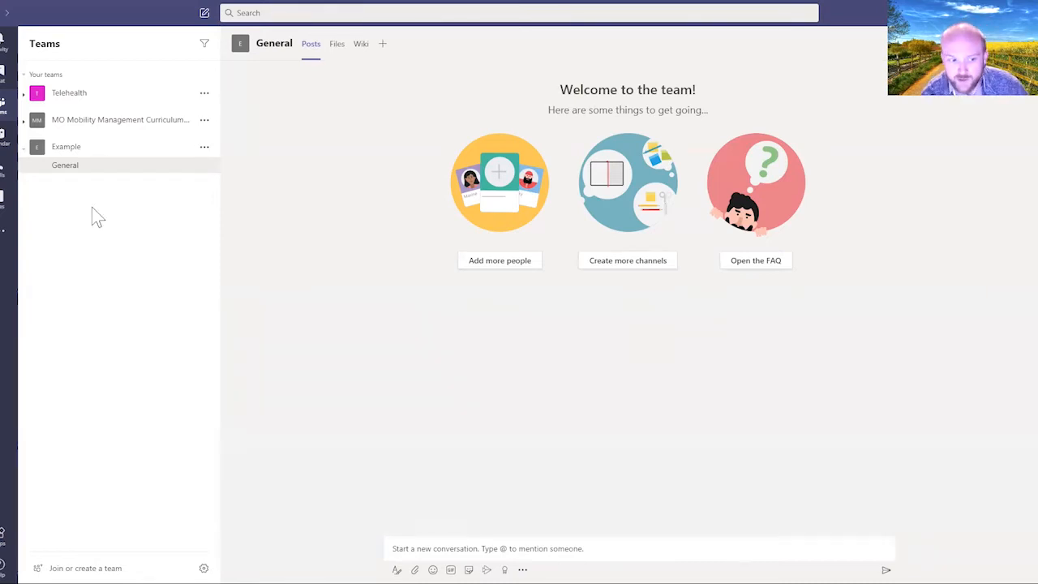
Step: Visit the Join or create a team page, then go back and open the Example team's More options
left_click(39, 558)
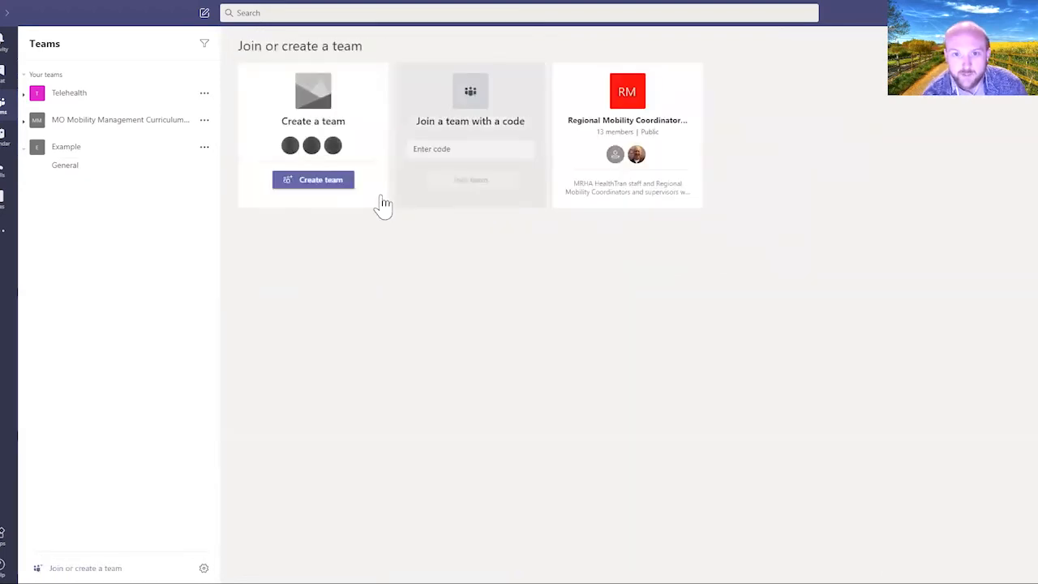
left_click(327, 180)
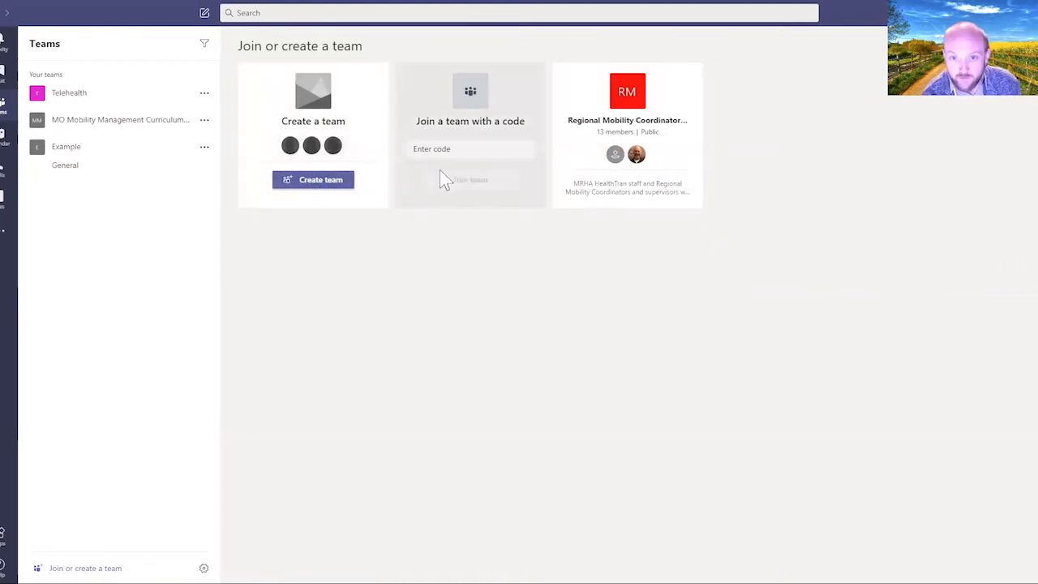
left_click(115, 151)
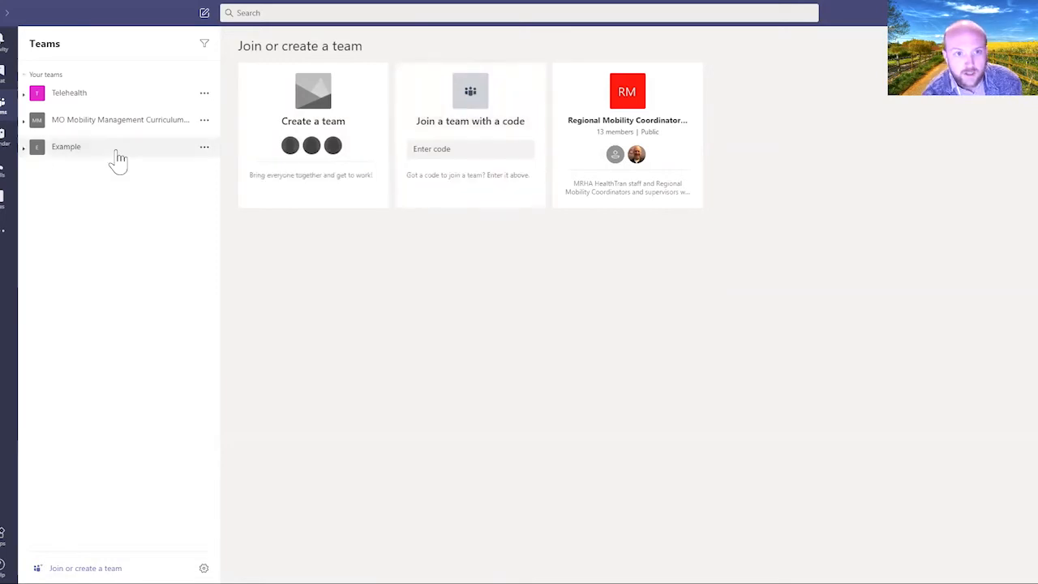
left_click(130, 150)
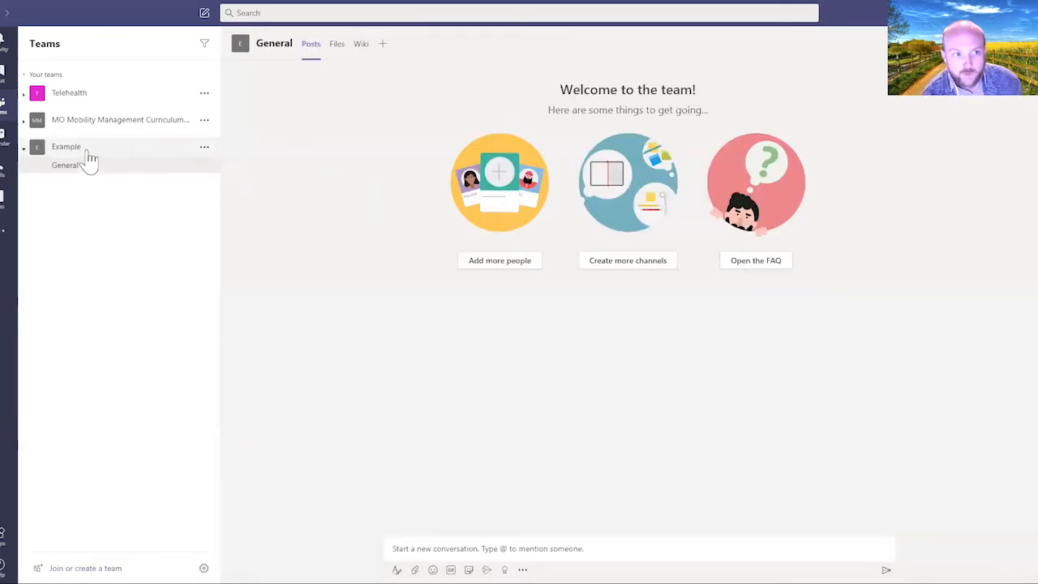
left_click(87, 157)
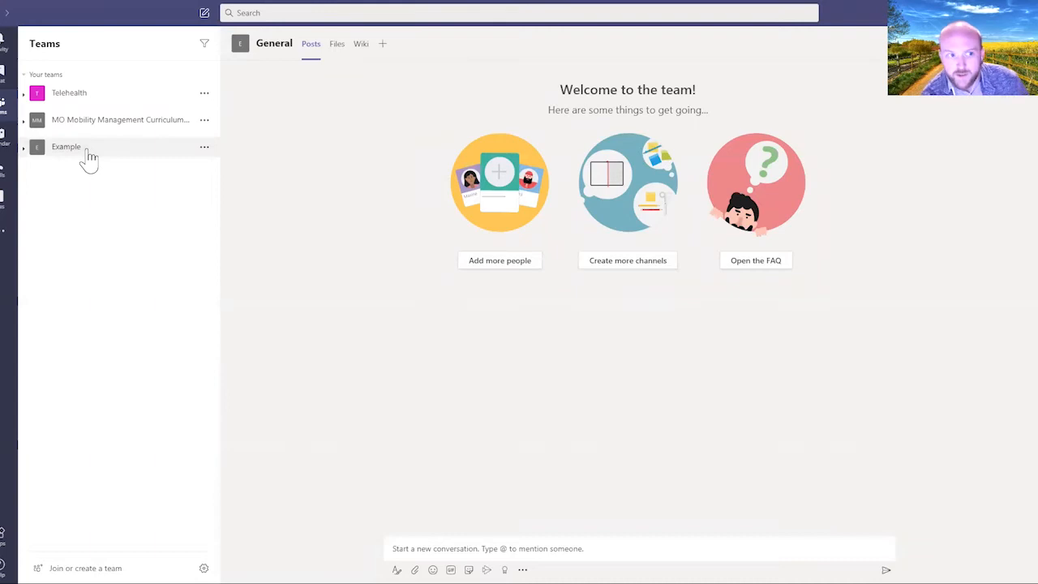
left_click(88, 157)
Step: Open Manage team for Example, close Add member without adding anyone, and view the owner's role choices
left_click(203, 149)
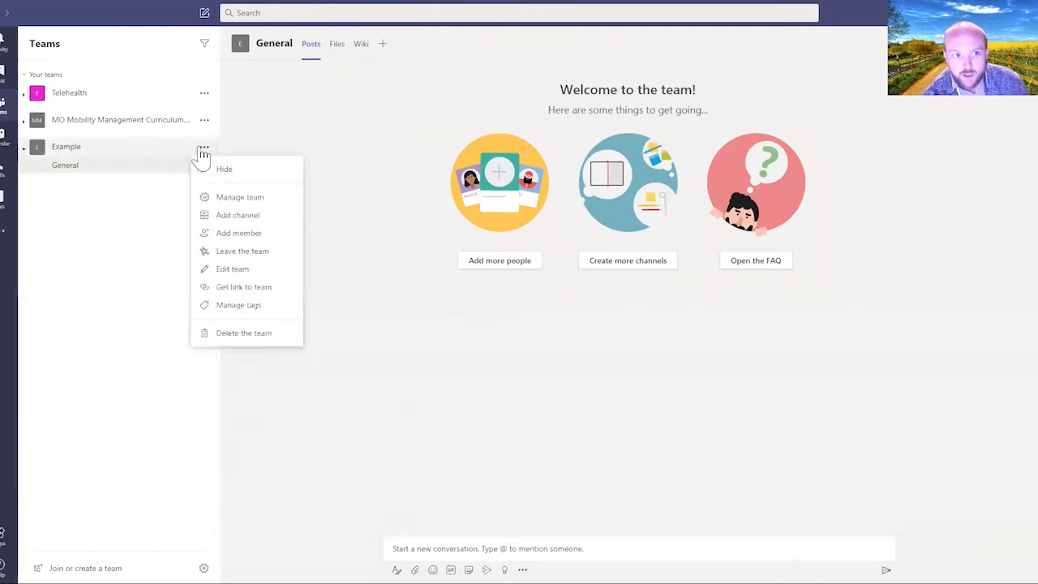
left_click(243, 197)
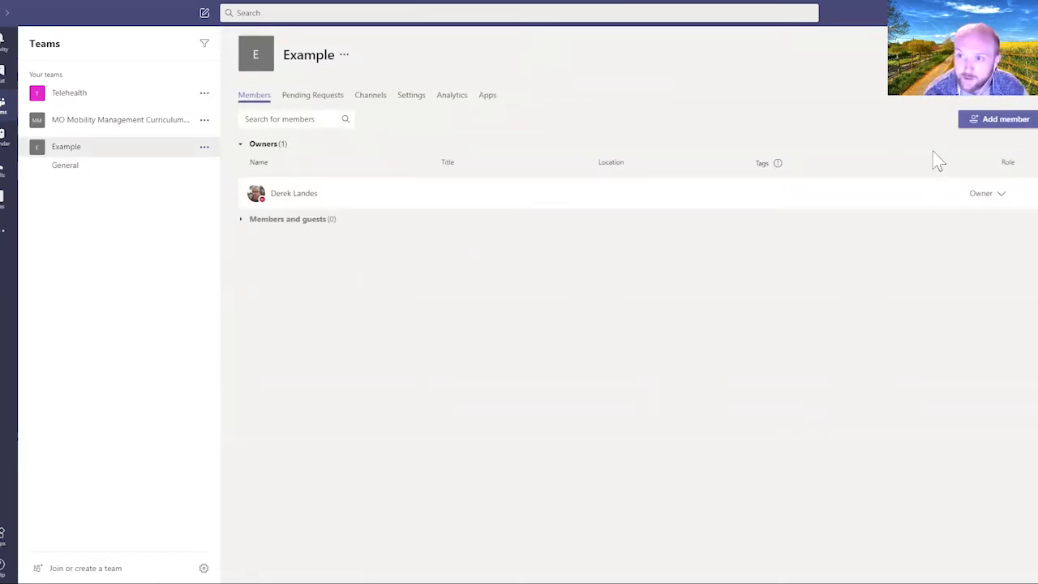
left_click(998, 122)
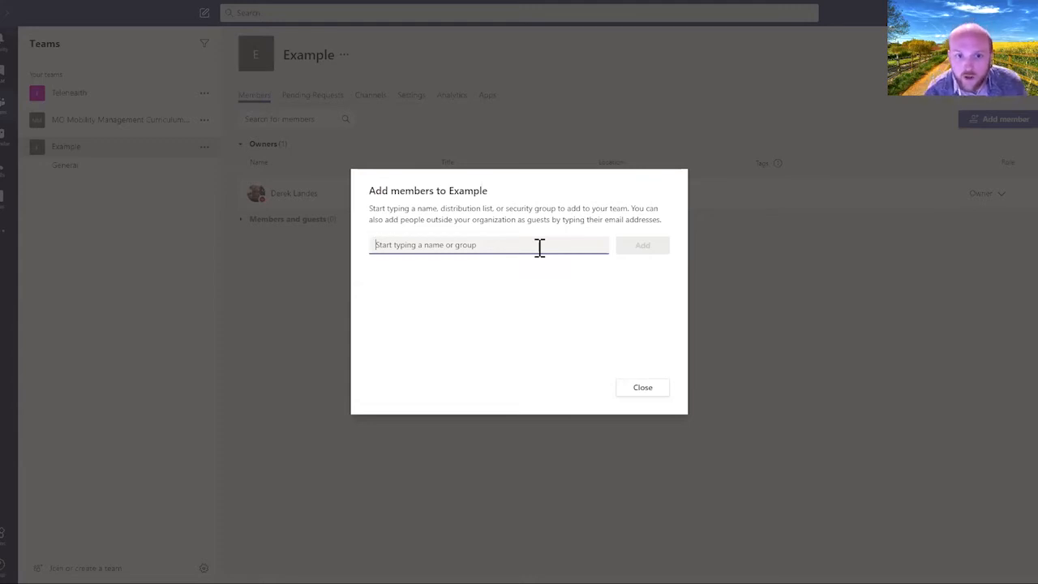
left_click(639, 389)
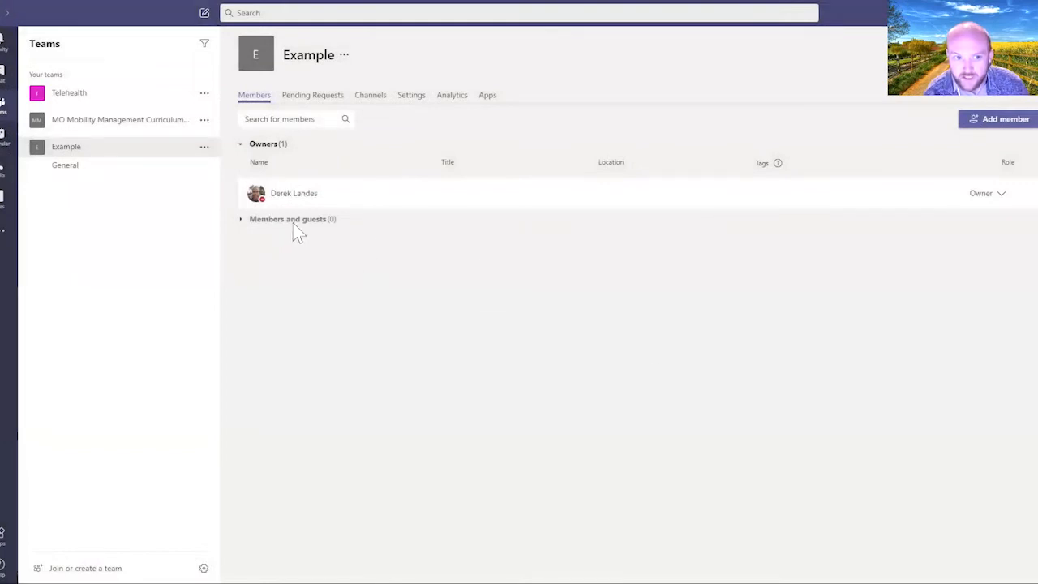
left_click(990, 194)
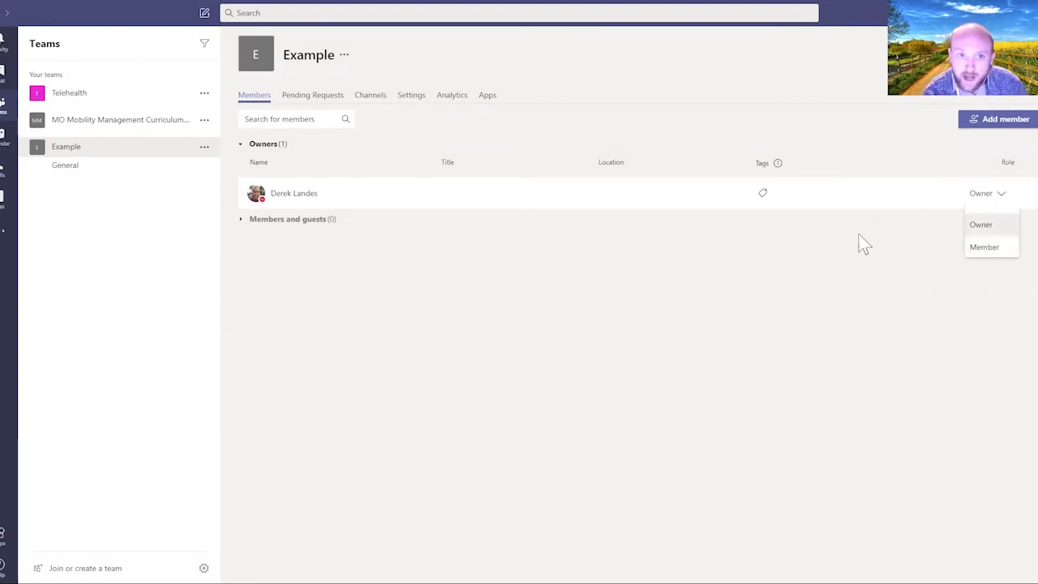
Step: Create and apply an 'example' tag to the team owner, then return to General
left_click(843, 249)
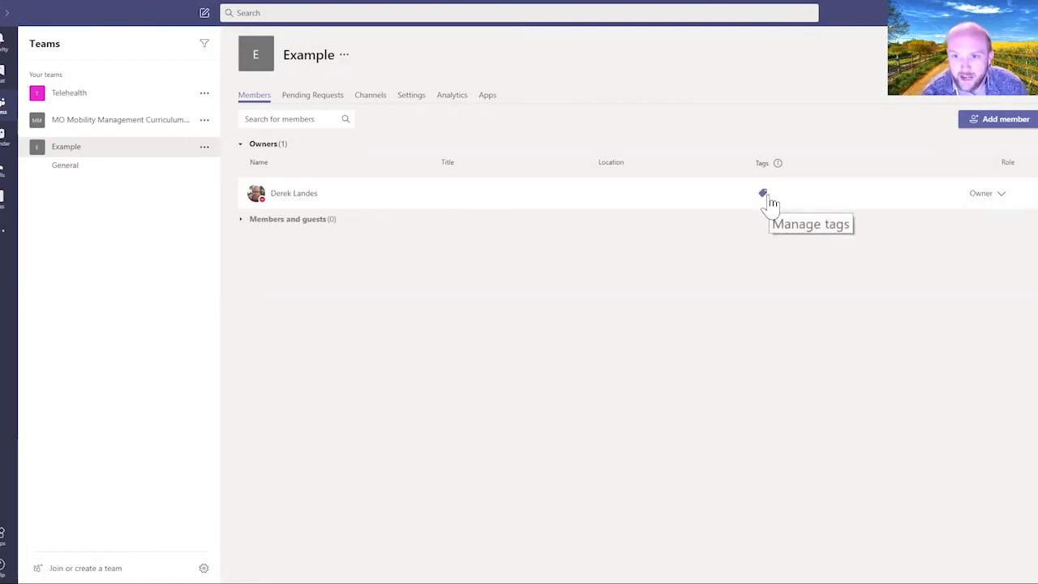
left_click(765, 197)
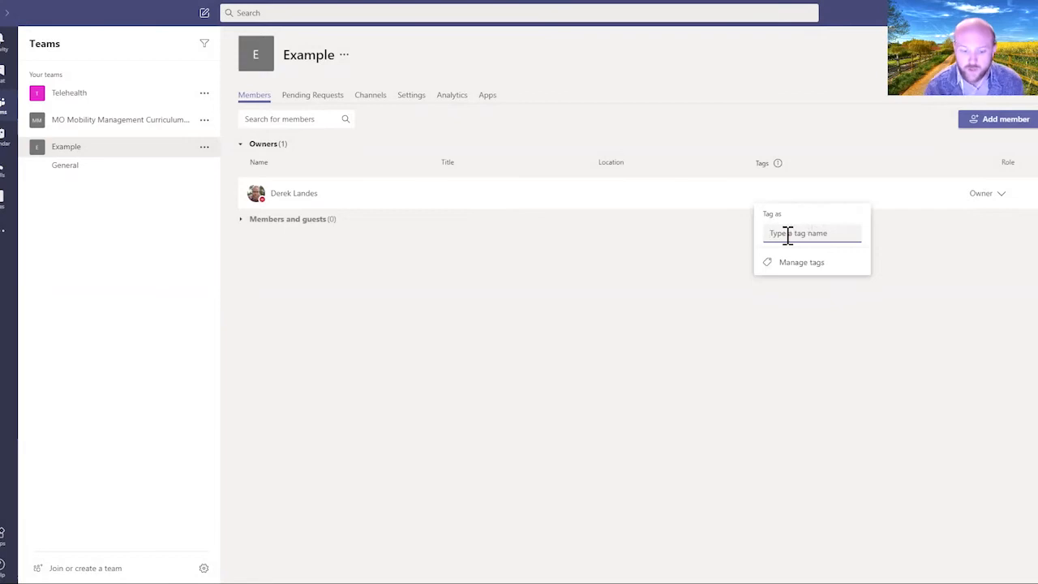
type("example")
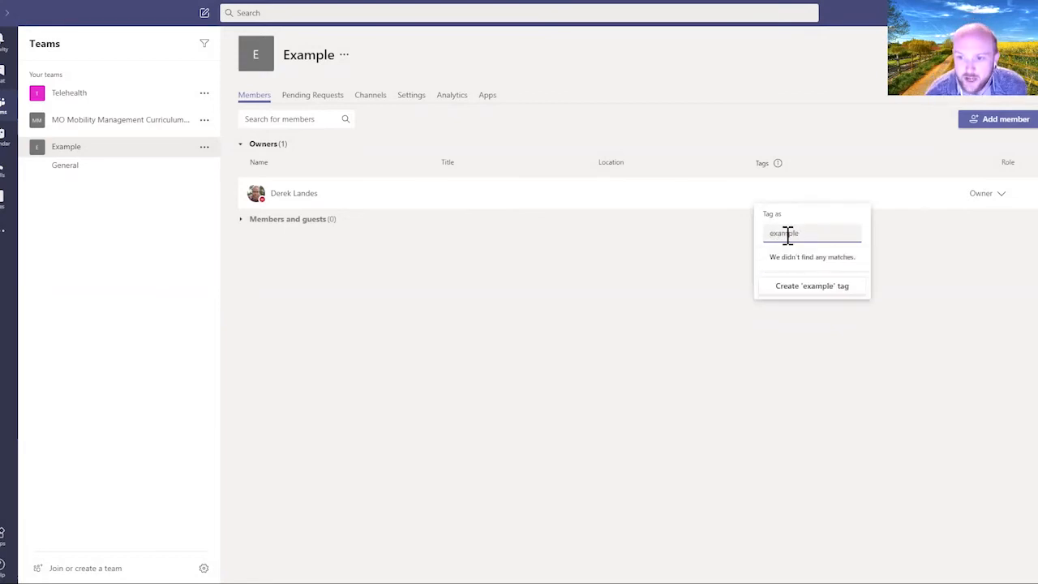
left_click(787, 287)
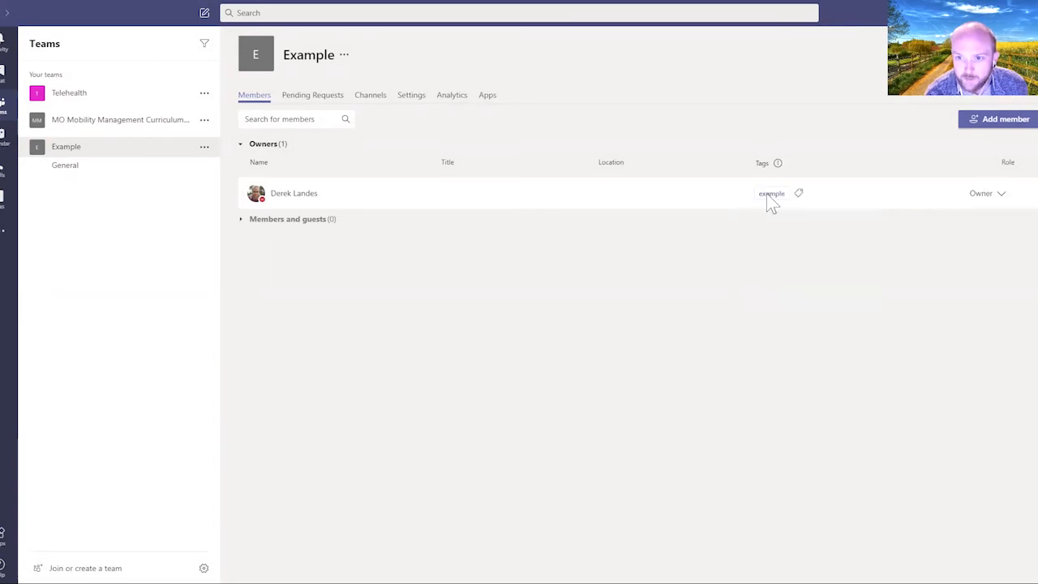
mouse_move(775, 195)
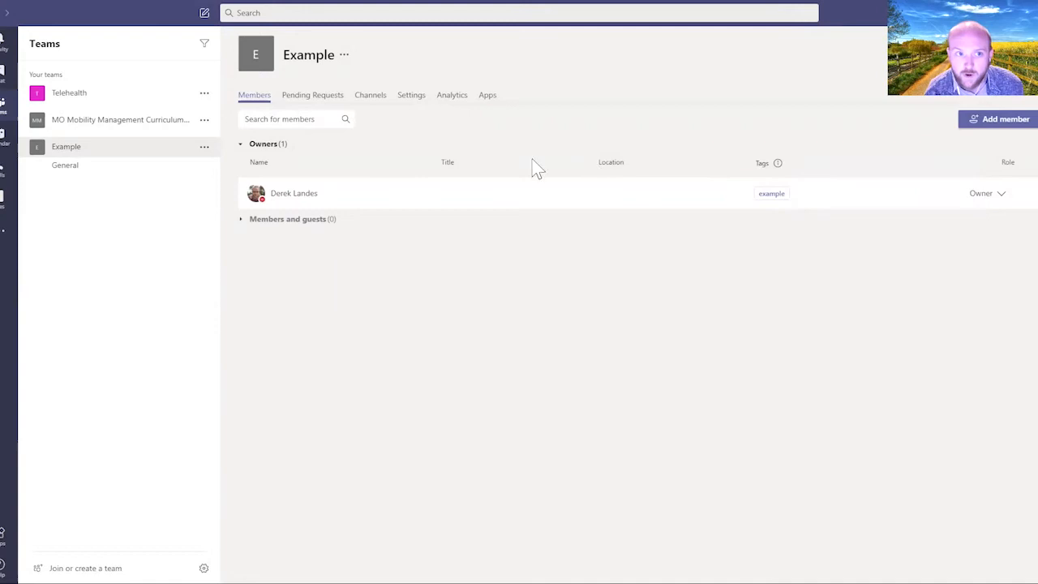
left_click(74, 166)
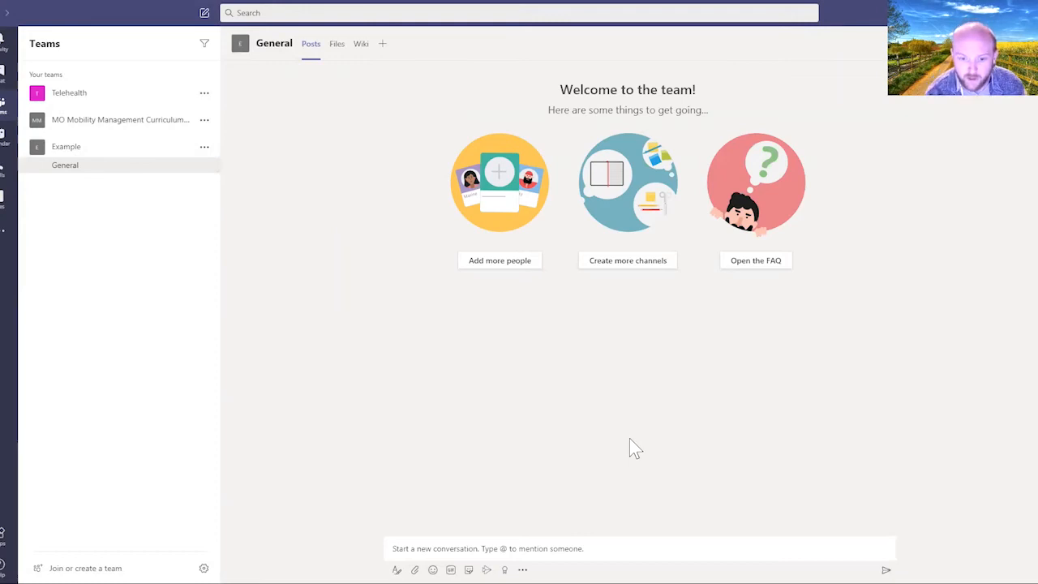
left_click(524, 549)
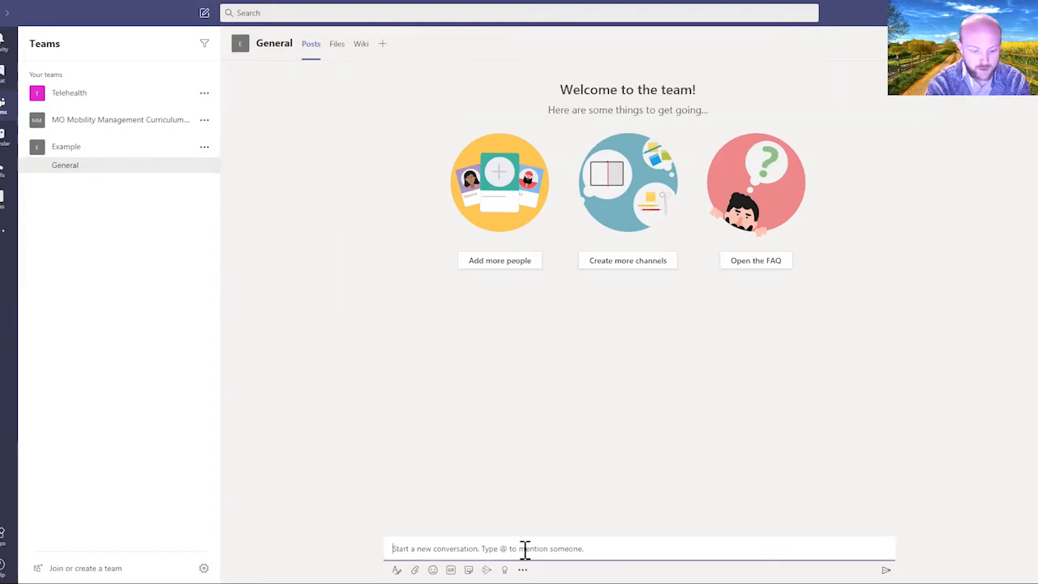
type("@")
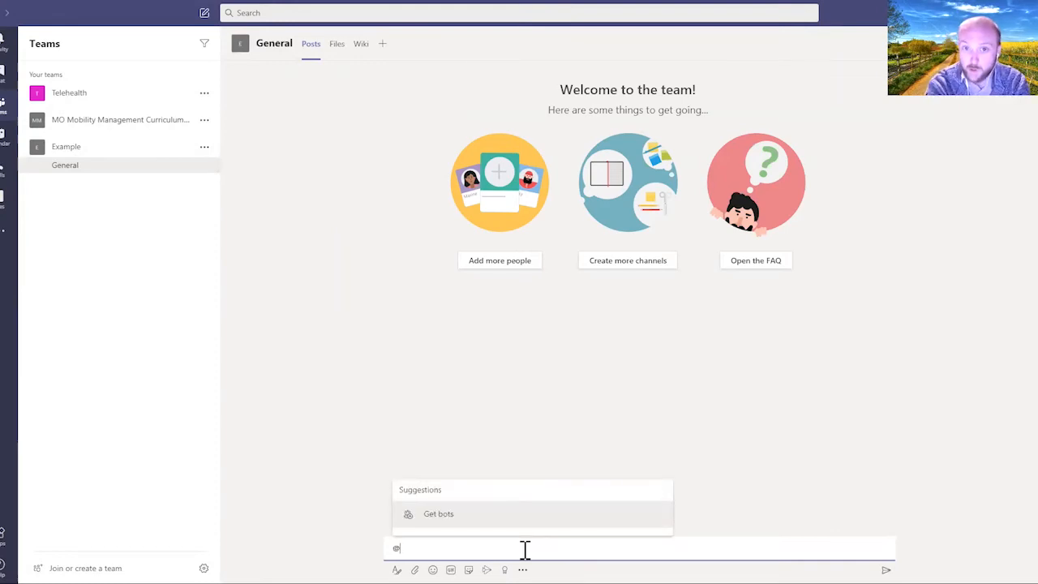
type("exa")
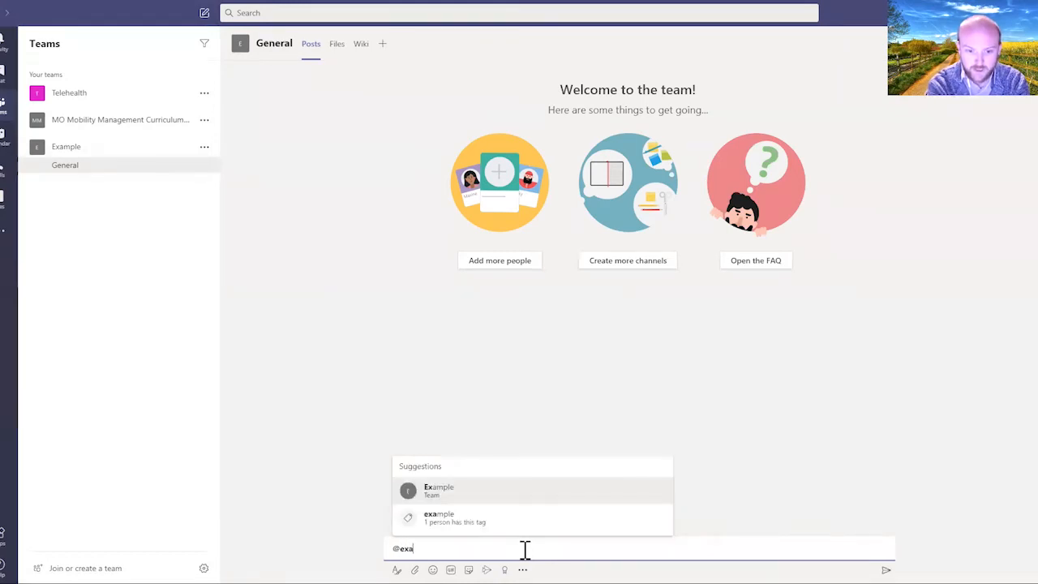
left_click(436, 492)
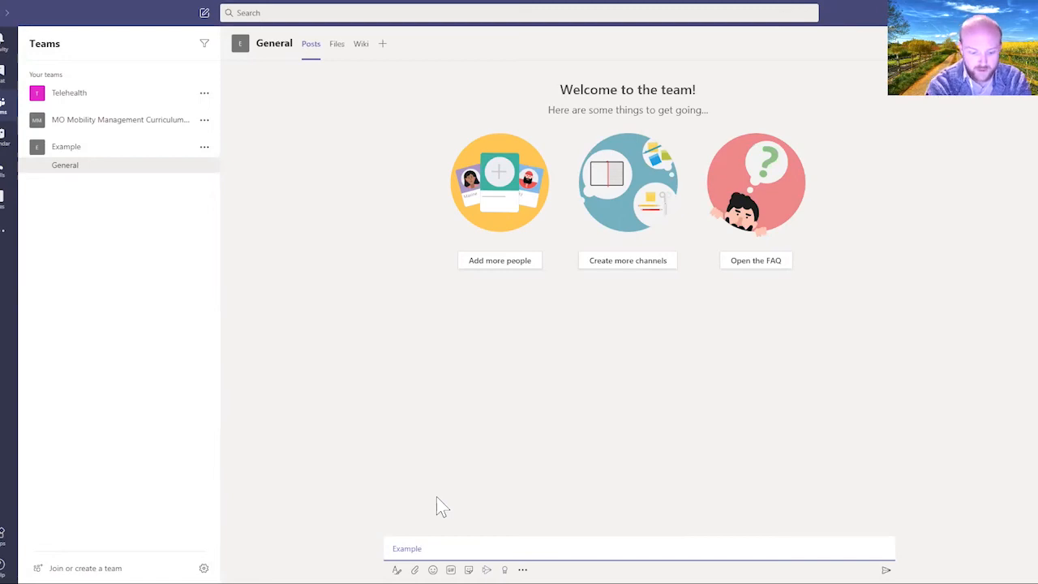
type("test")
key("Return")
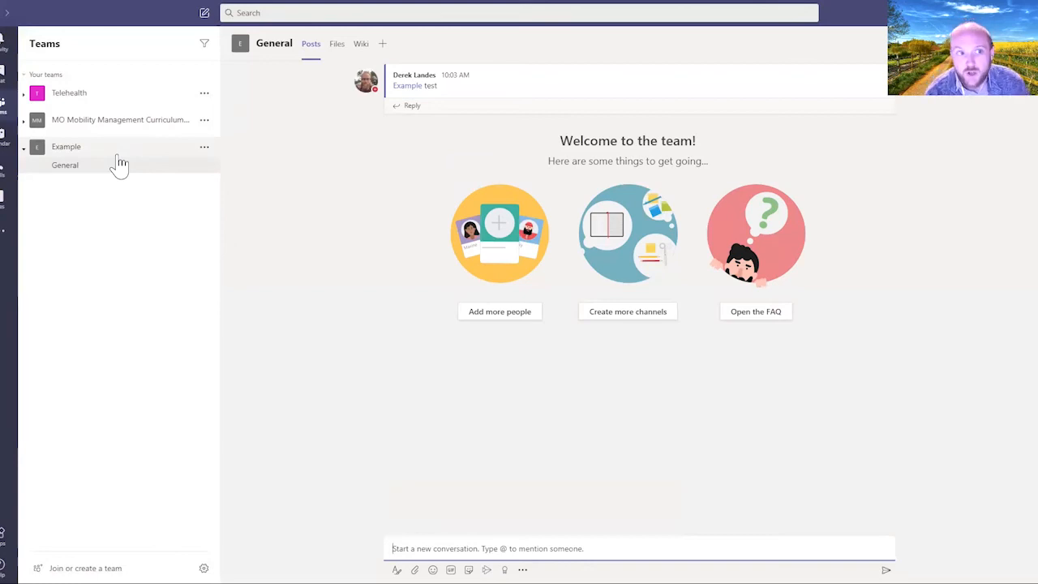
left_click(205, 147)
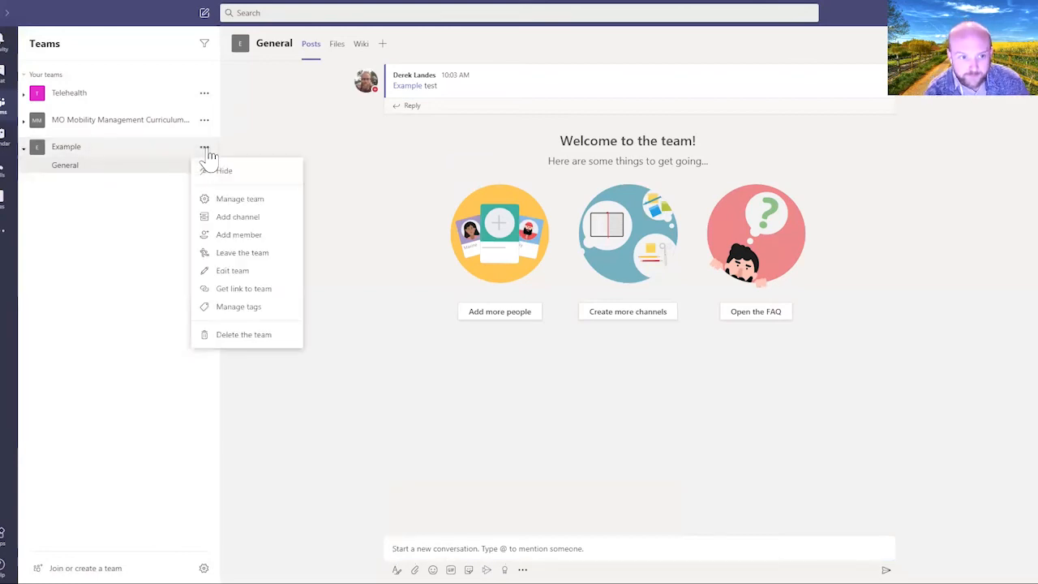
Step: Add a private channel named 'example', skipping the add-members step
left_click(255, 219)
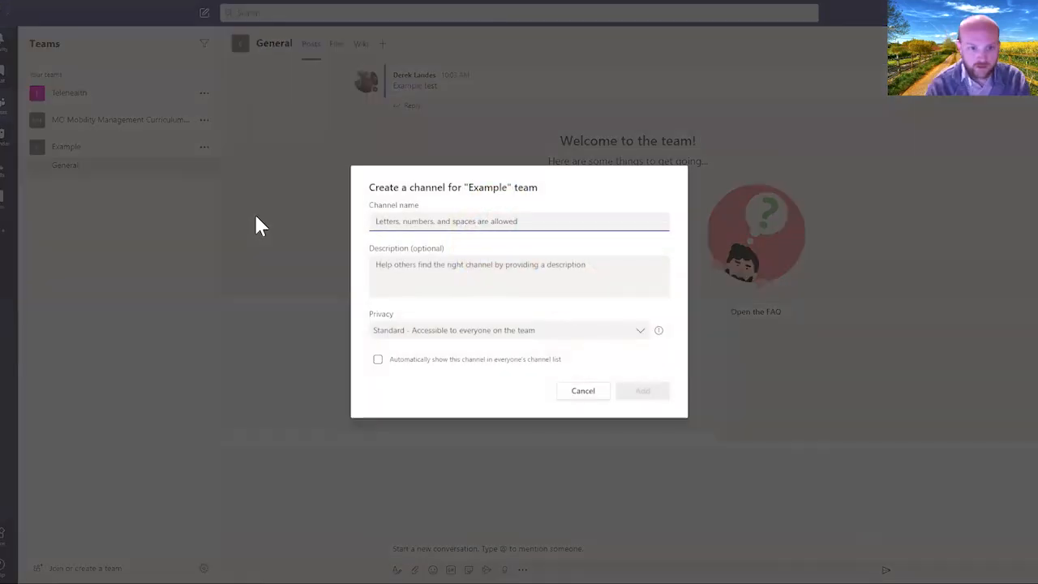
type("exa")
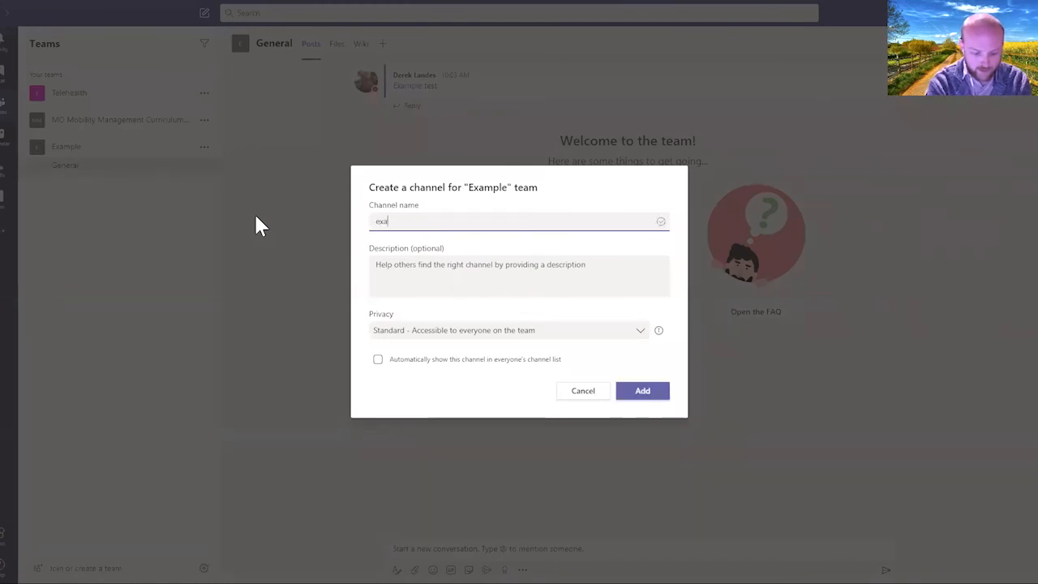
type("mple")
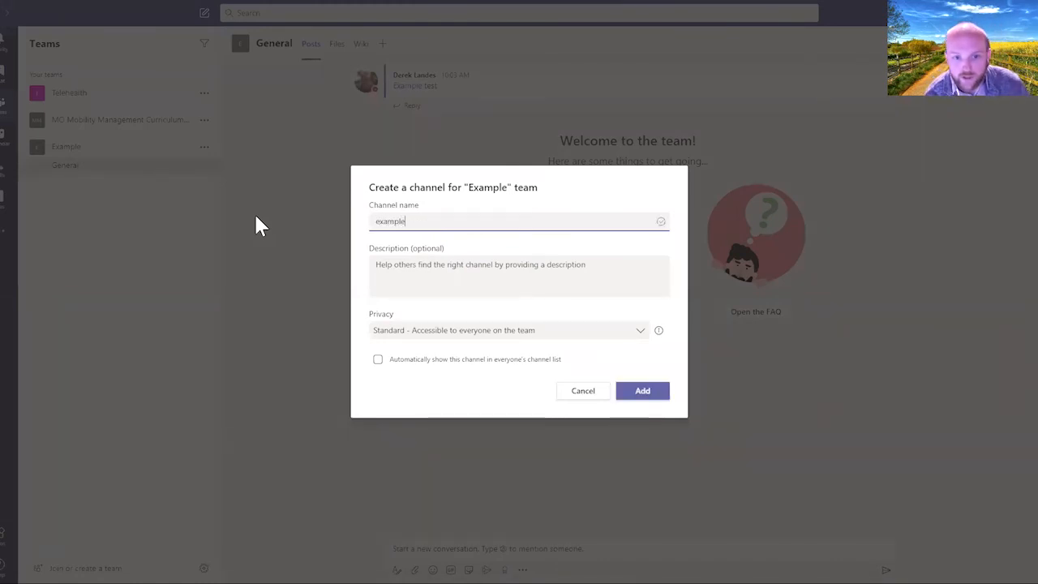
left_click(511, 335)
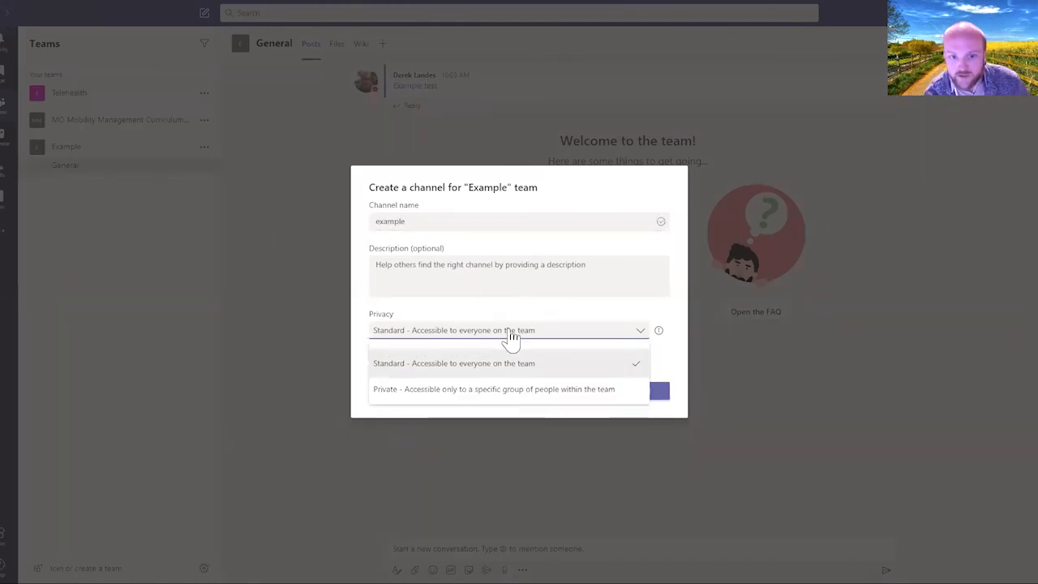
left_click(474, 395)
left_click(636, 392)
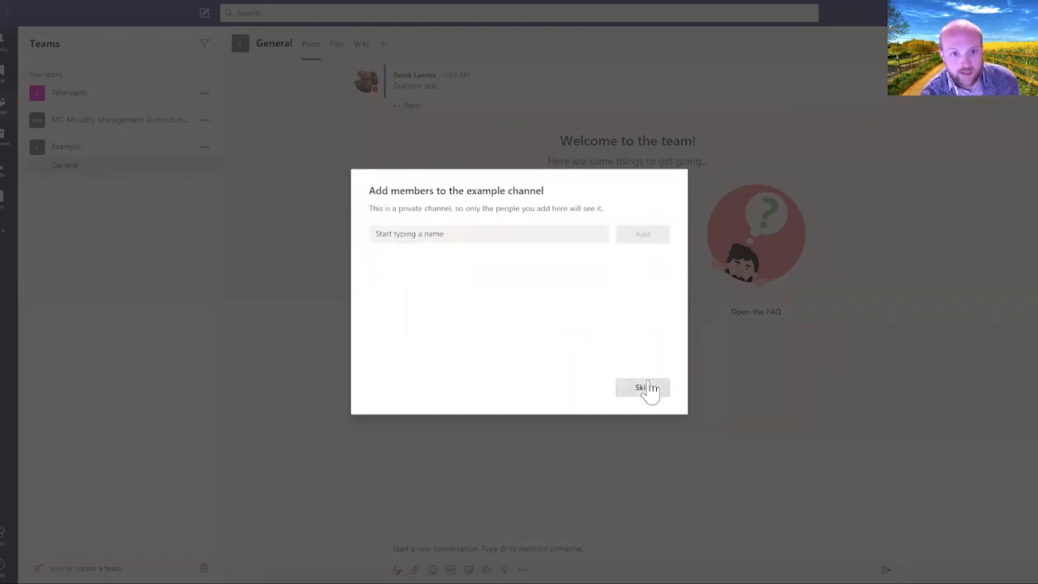
left_click(647, 388)
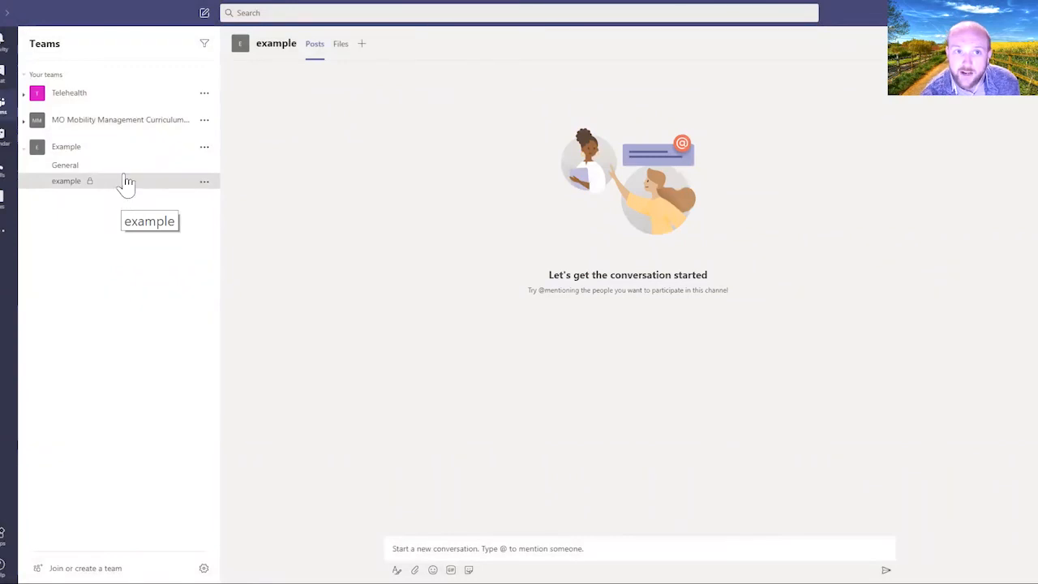
Step: View the example channel's Files tab, then go back to General
left_click(341, 46)
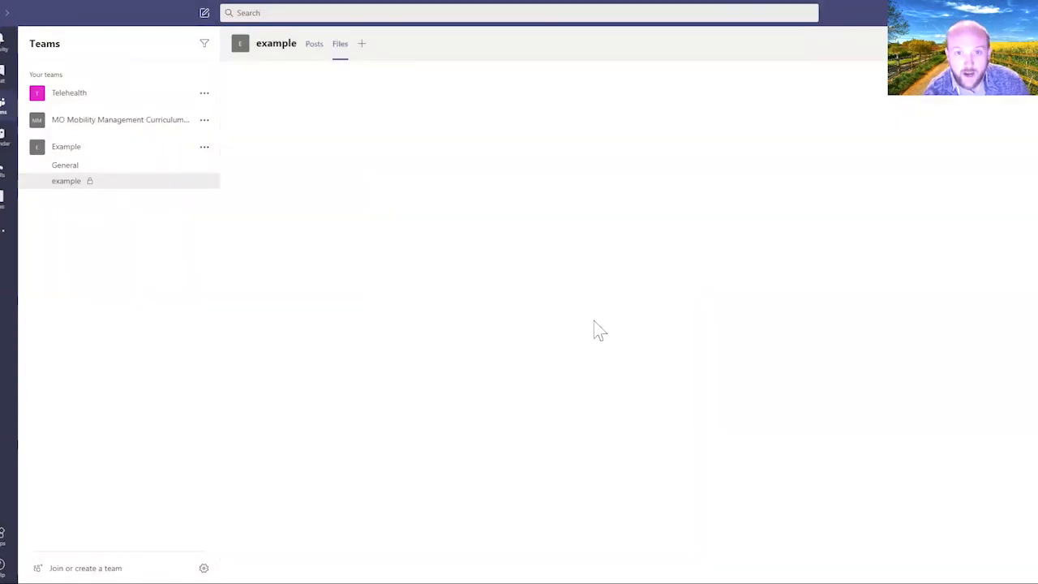
left_click(74, 168)
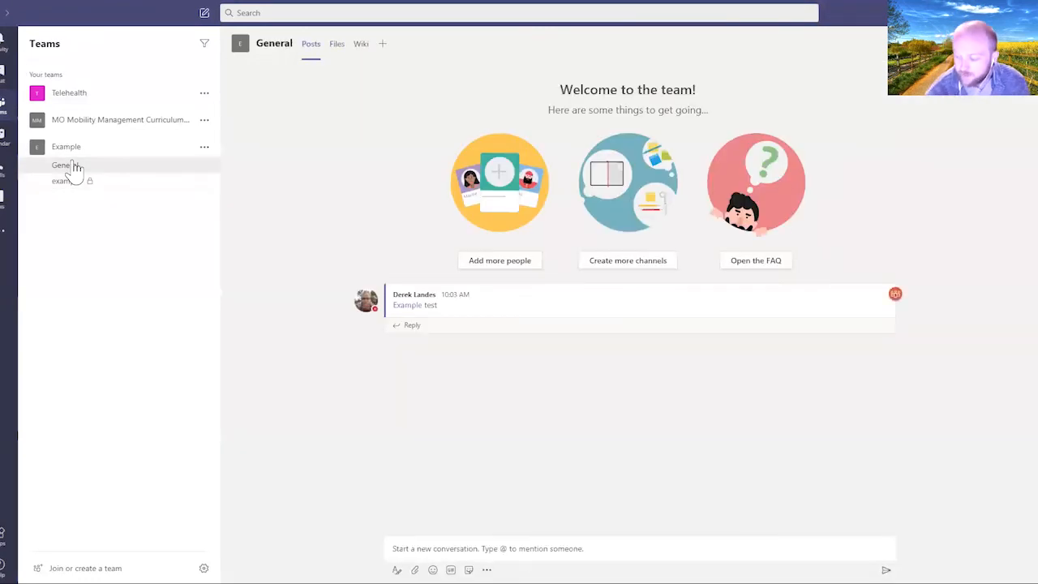